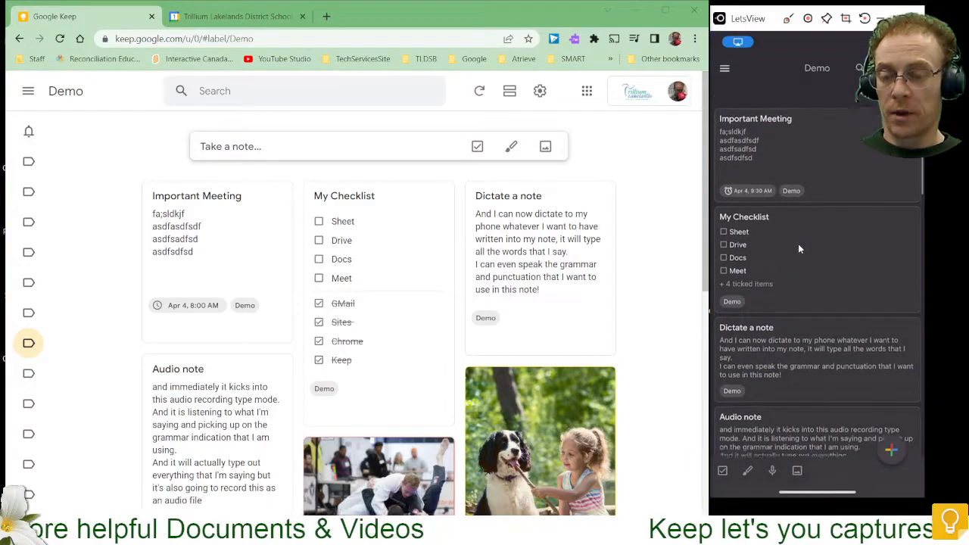
# Step: Expand the collapsed navigation sidebar to show the label names, maximizing the browser window temporarily
pyautogui.click(665, 13)
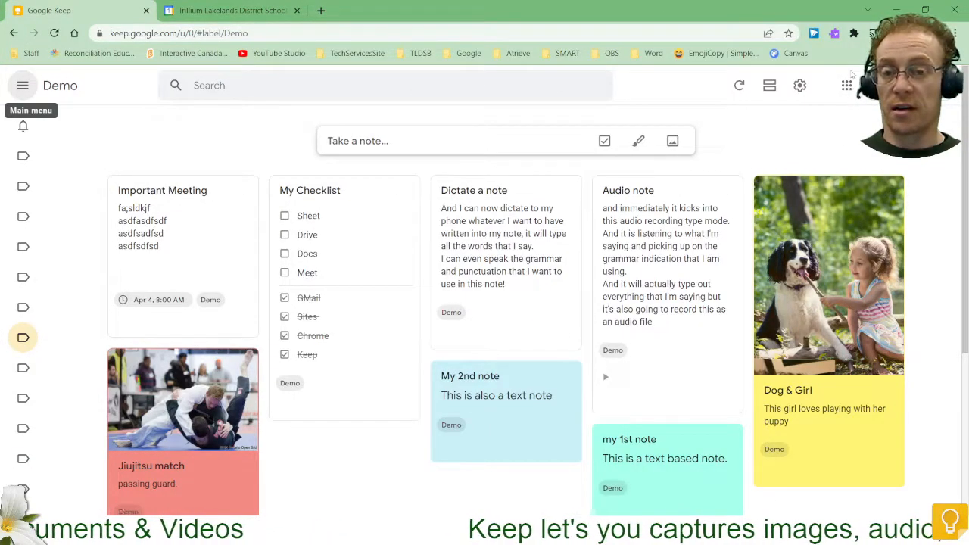
pyautogui.click(23, 87)
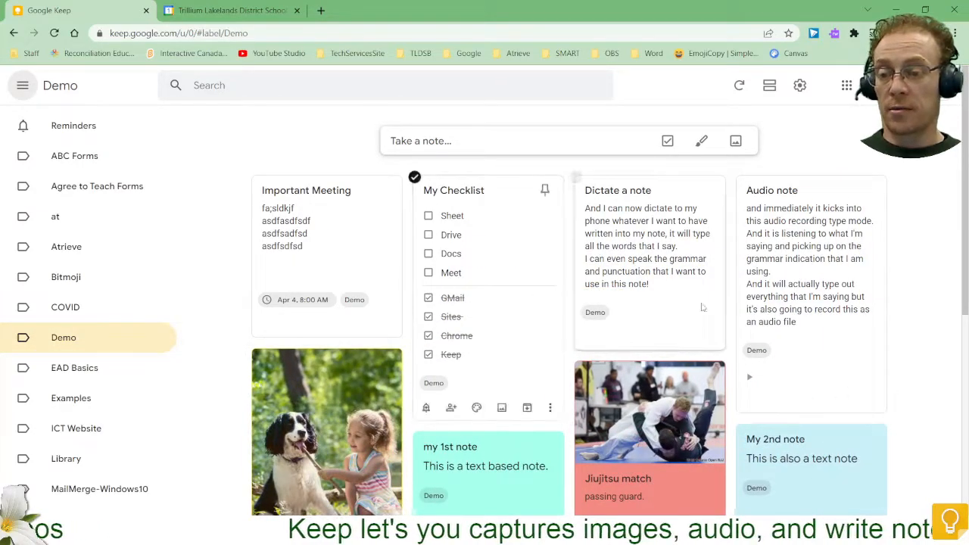
pyautogui.click(924, 10)
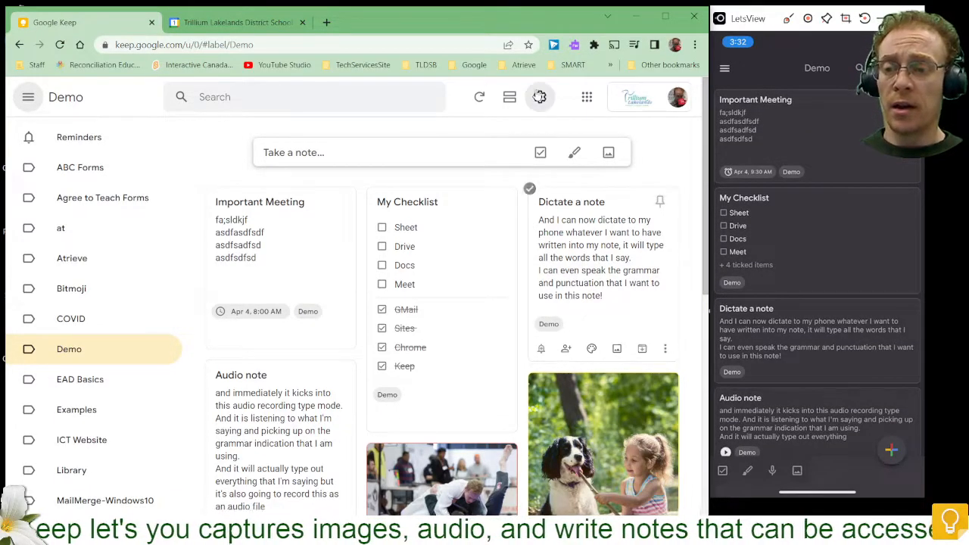
# Step: Switch the Demo notes to list view, view them at full window size, and return to grid view
pyautogui.click(510, 98)
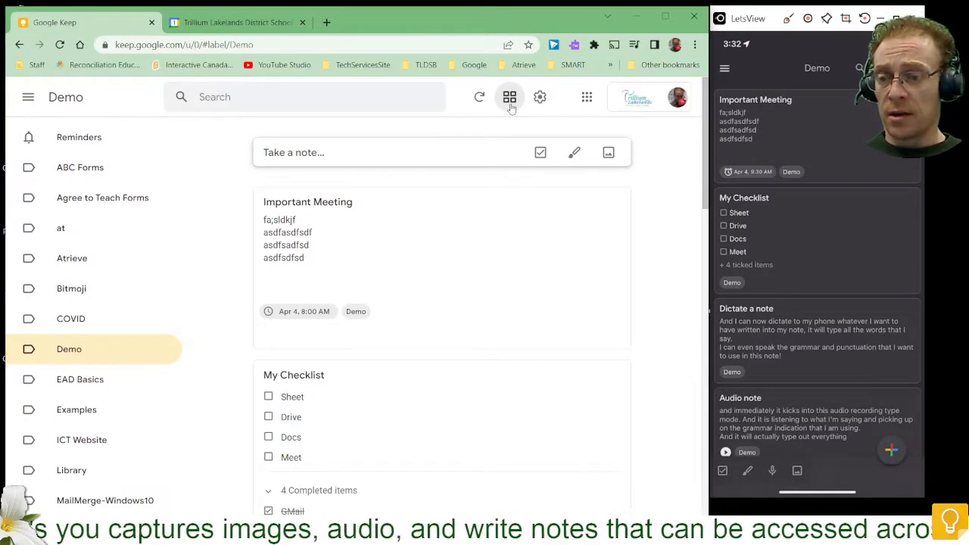
pyautogui.click(665, 18)
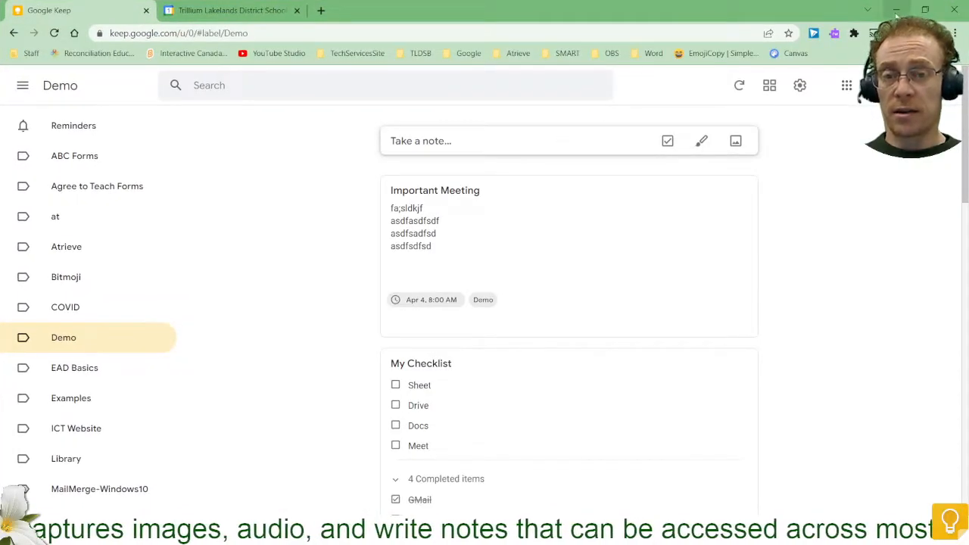
pyautogui.click(923, 10)
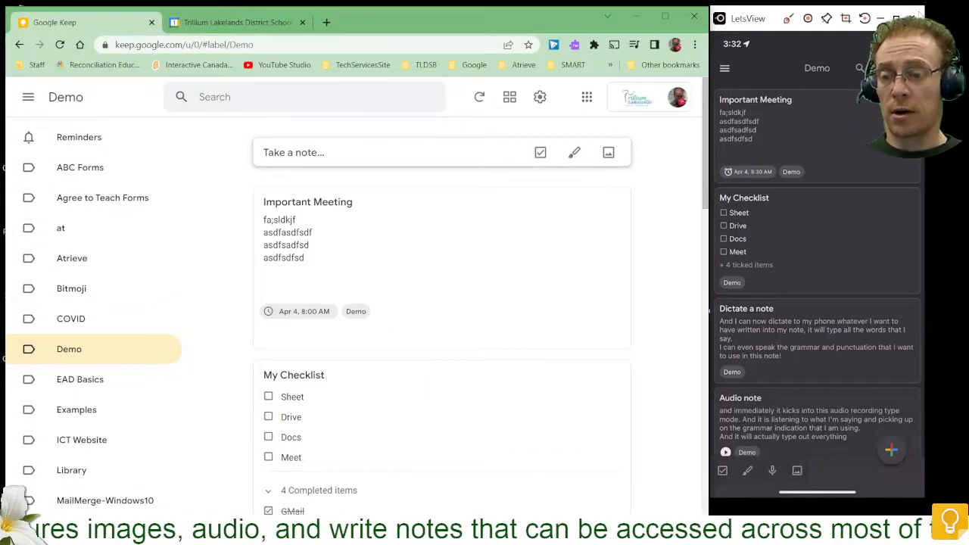
pyautogui.click(510, 97)
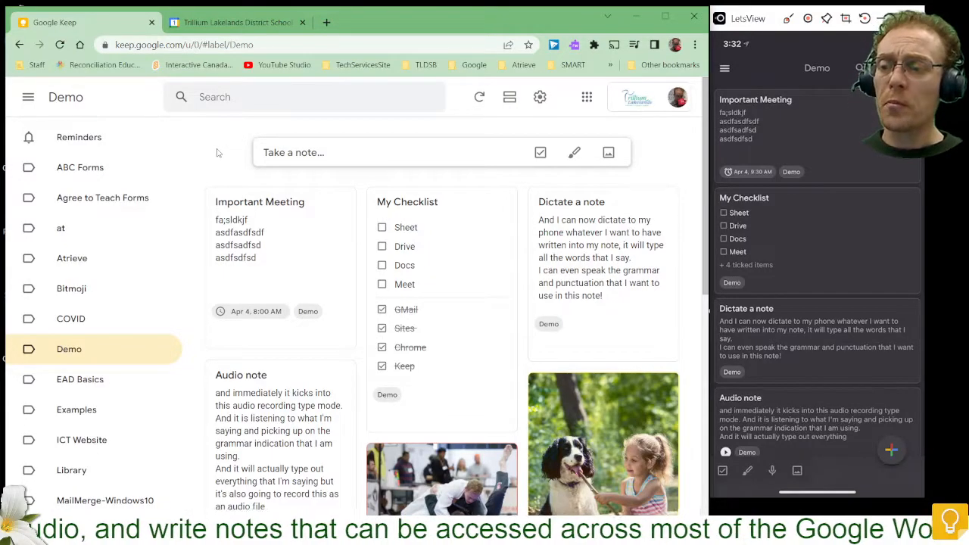
# Step: Add the COVID and Examples labels to the Important Meeting note
pyautogui.click(299, 236)
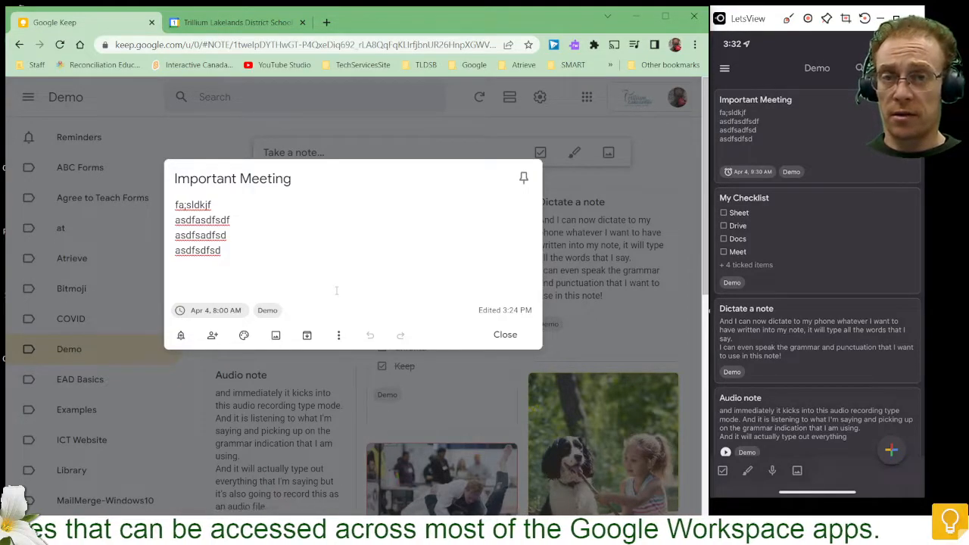
pyautogui.click(338, 334)
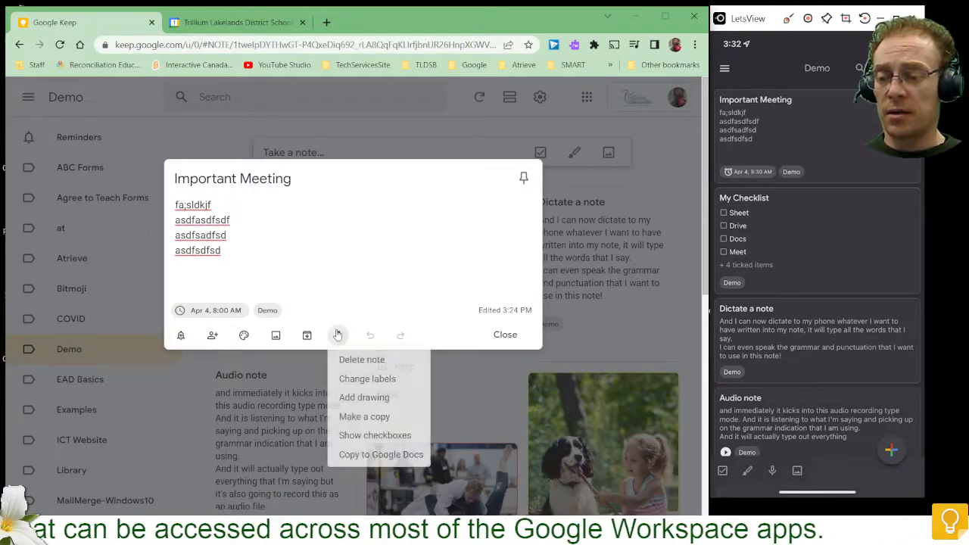
pyautogui.click(401, 380)
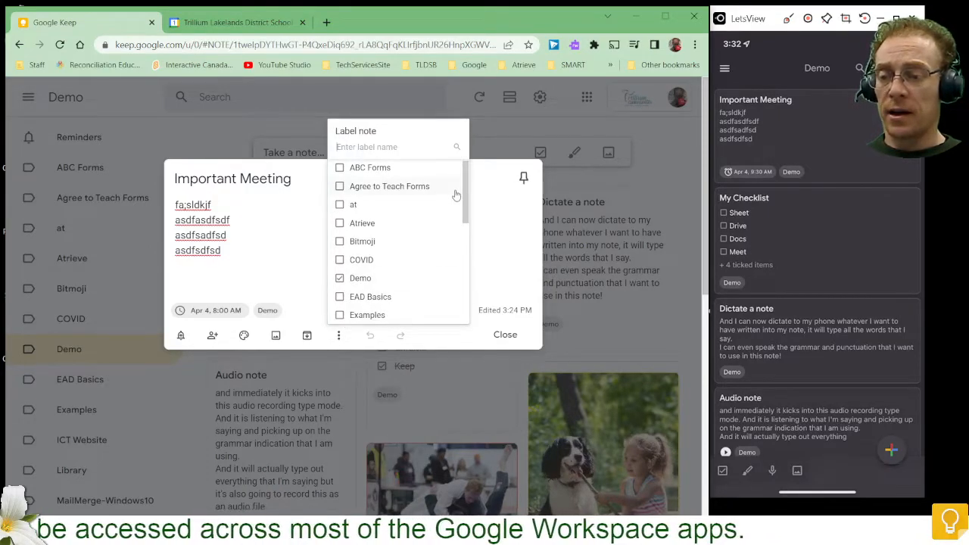
pyautogui.moveTo(467, 191); pyautogui.dragTo(463, 211)
pyautogui.click(342, 206)
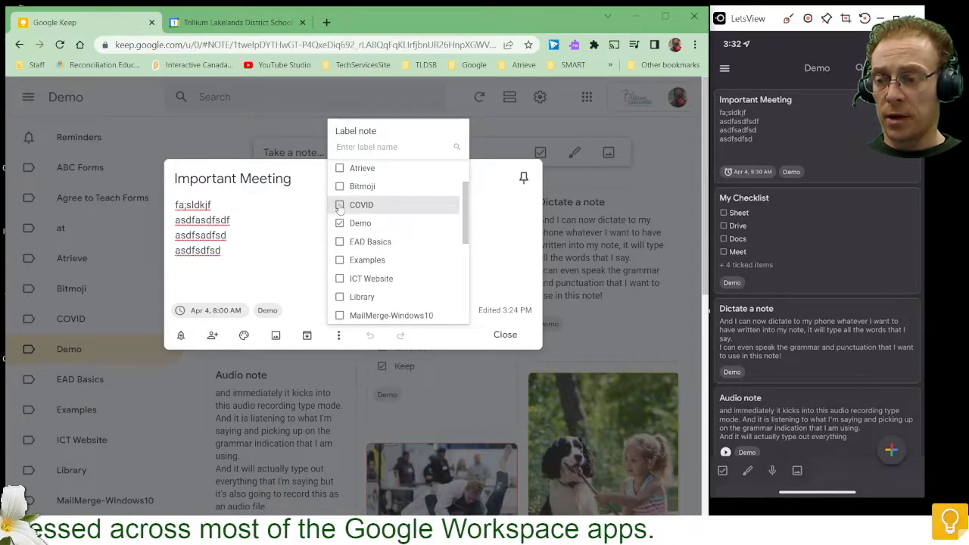
pyautogui.click(341, 260)
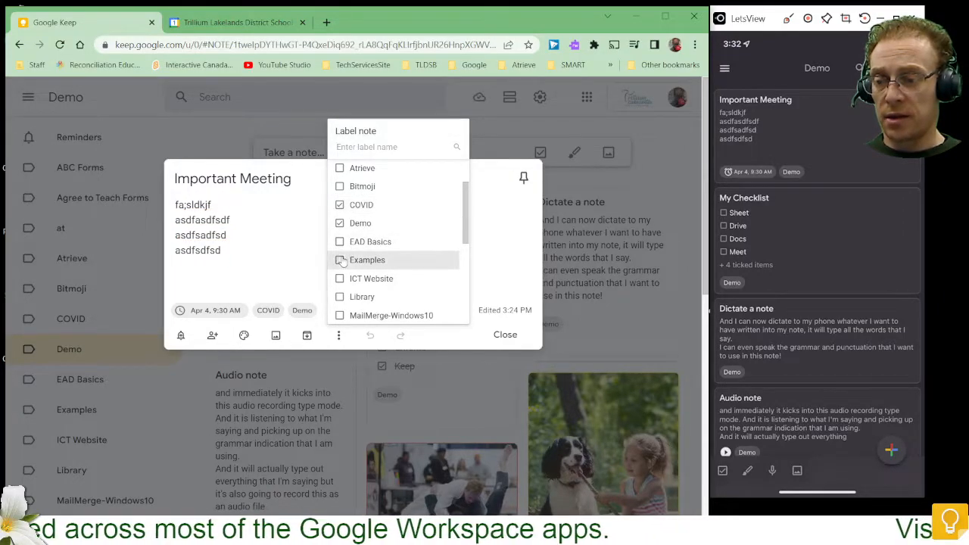
# Step: Add the Library label to the Important Meeting note and close the note
pyautogui.scroll(-1, 447, 258)
pyautogui.scroll(-5, 446, 258)
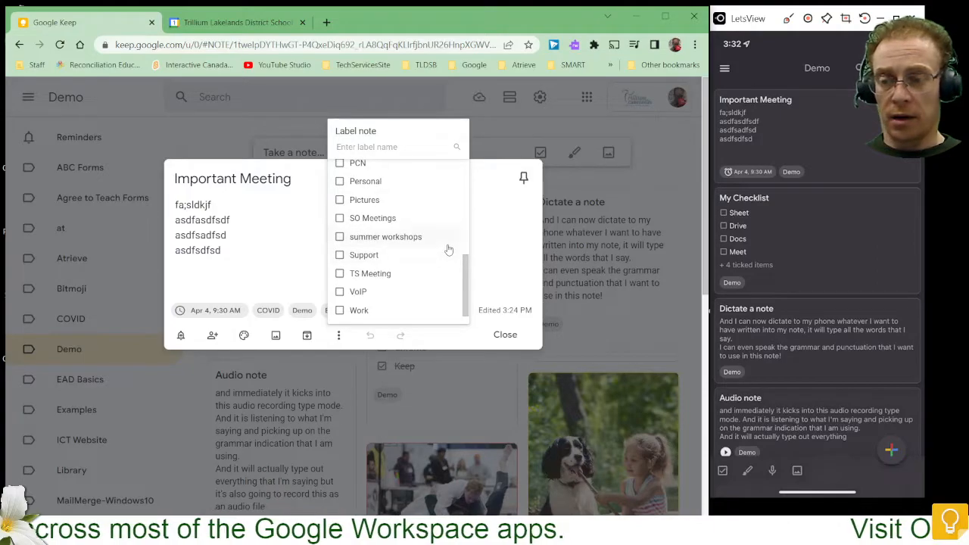
pyautogui.moveTo(464, 283); pyautogui.dragTo(465, 243)
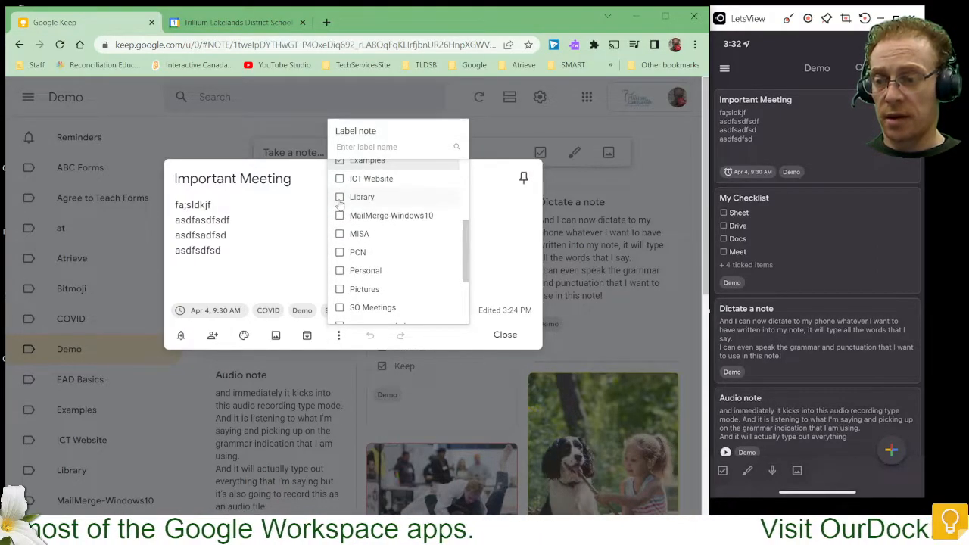
pyautogui.click(341, 198)
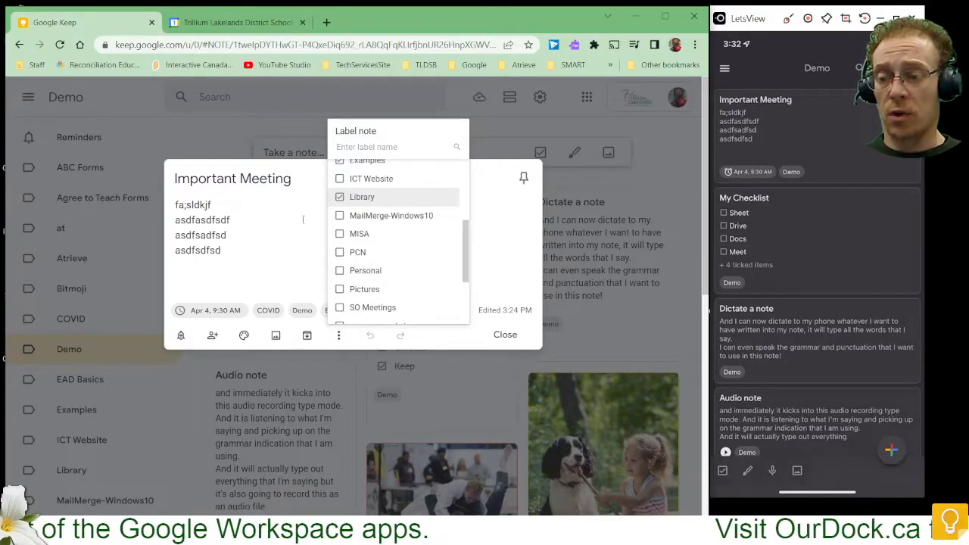
pyautogui.scroll(2, 406, 245)
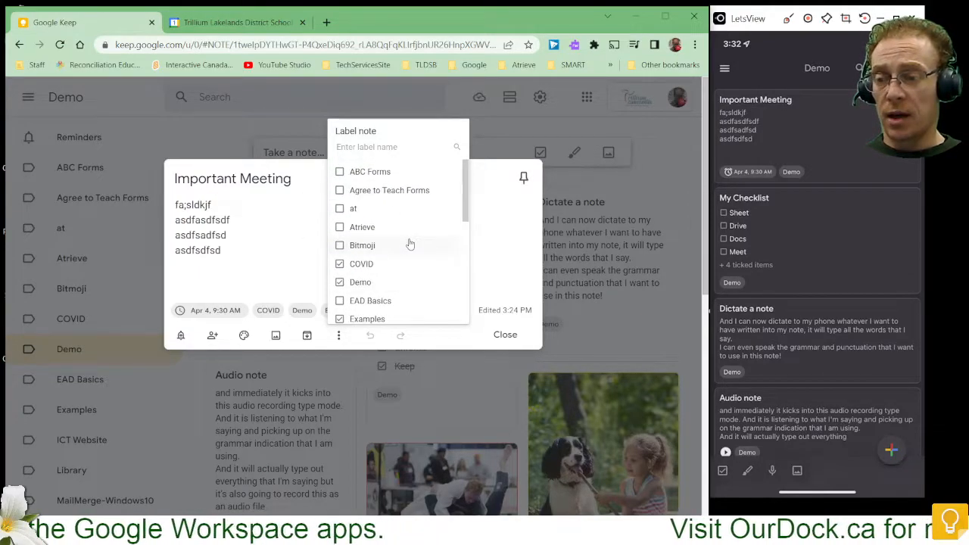
pyautogui.scroll(-4, 409, 242)
pyautogui.click(285, 246)
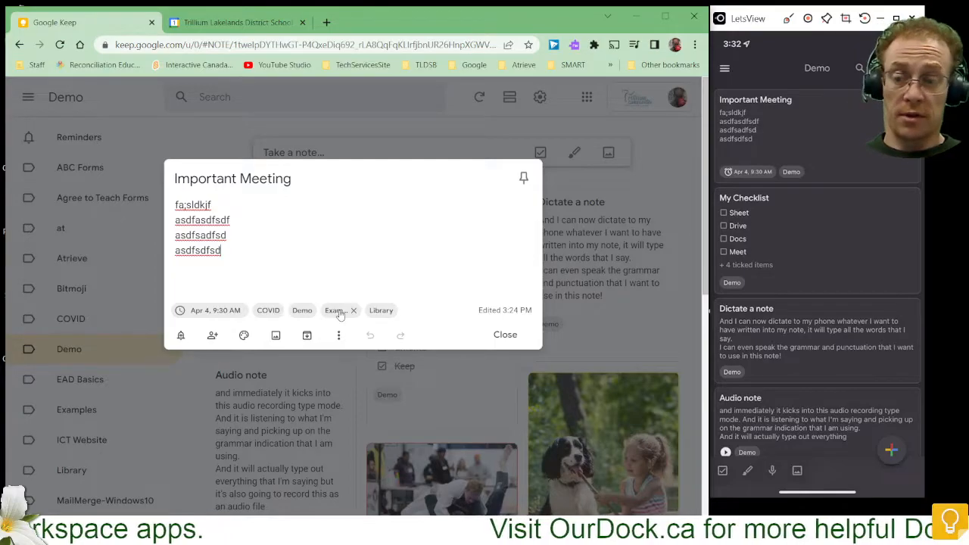
pyautogui.click(504, 334)
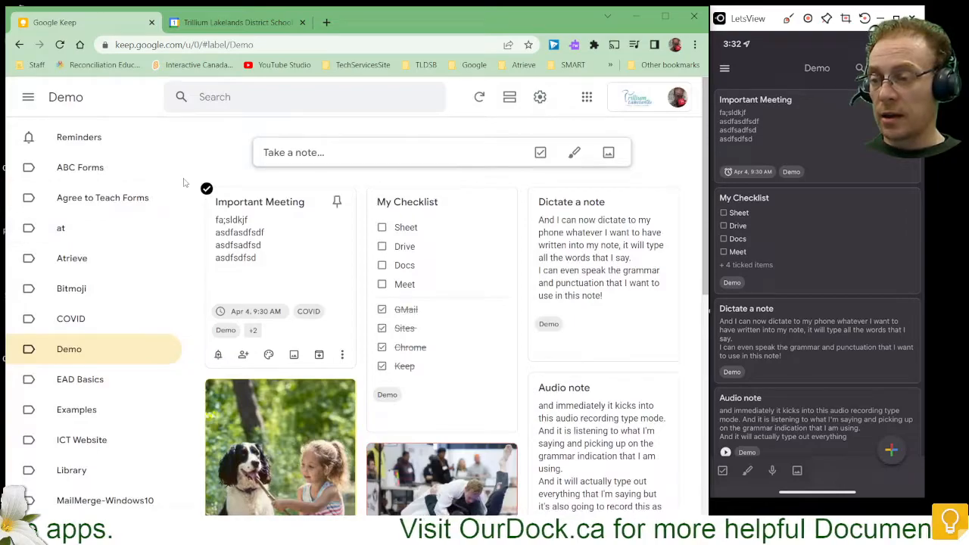
# Step: Show only the notes that carry the Examples label
pyautogui.moveTo(182, 182); pyautogui.dragTo(176, 270)
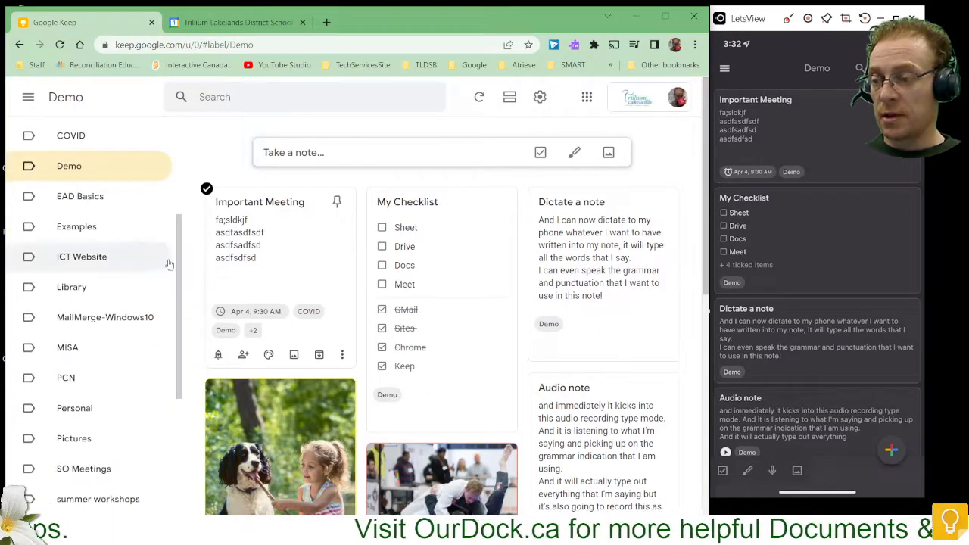
pyautogui.click(73, 231)
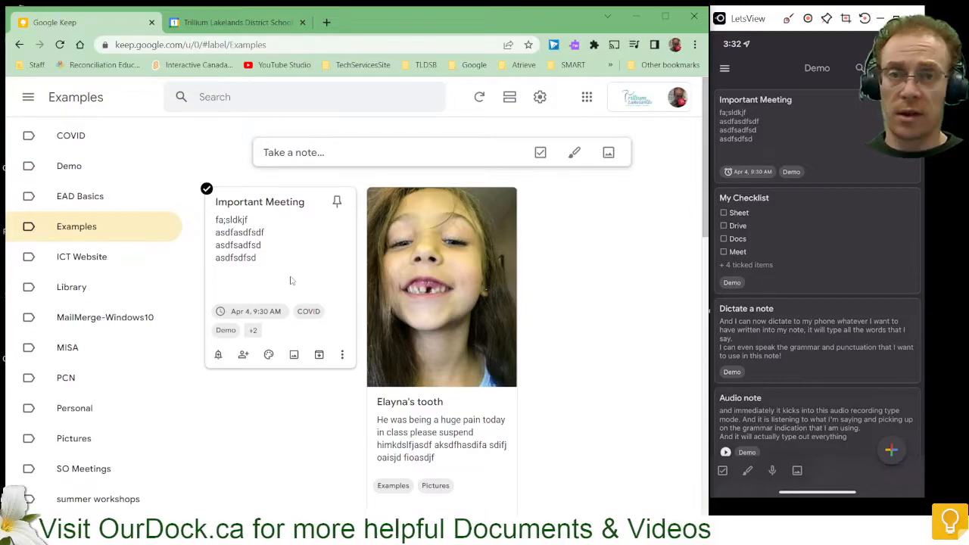
# Step: Start a blank note under the Examples label, look through the label list, and close the note without content
pyautogui.click(385, 151)
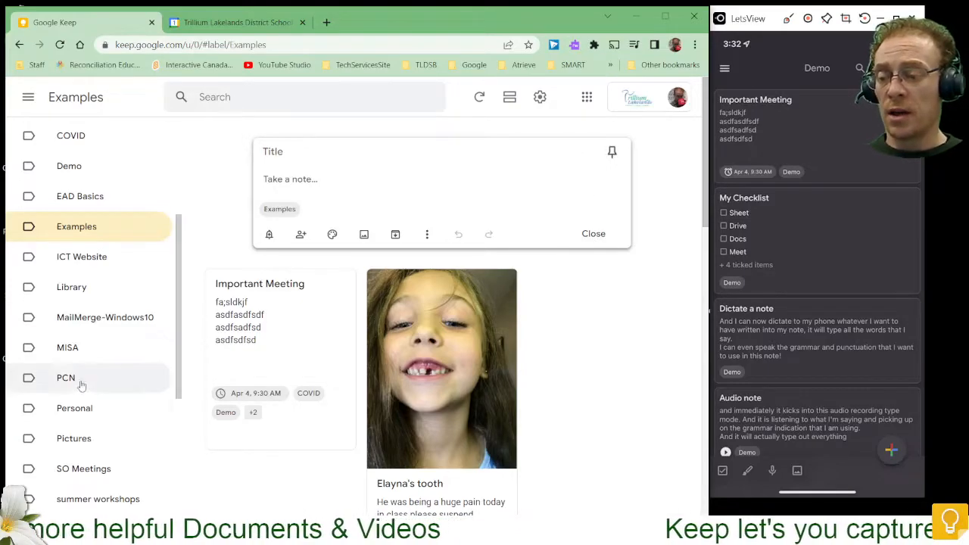
pyautogui.scroll(-4, 76, 454)
pyautogui.scroll(4, 95, 261)
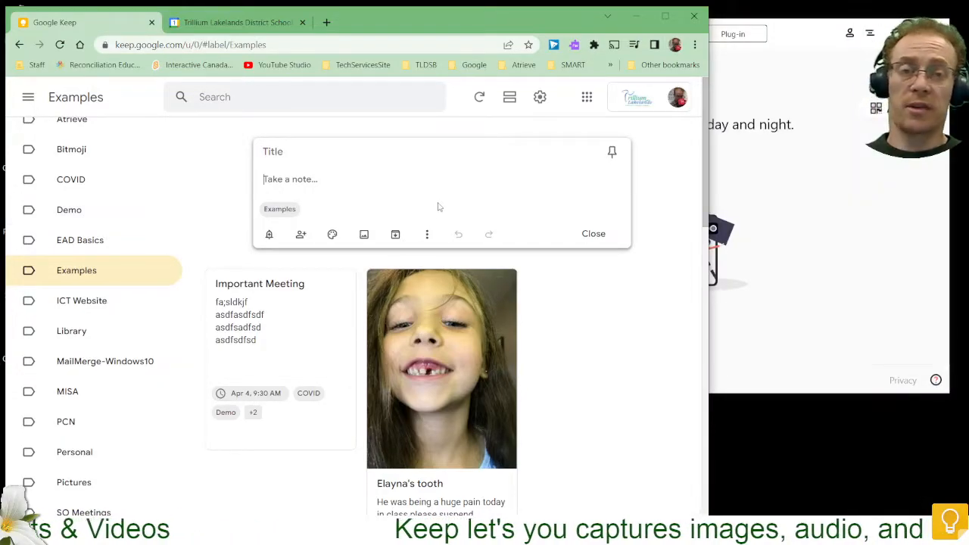
pyautogui.click(596, 234)
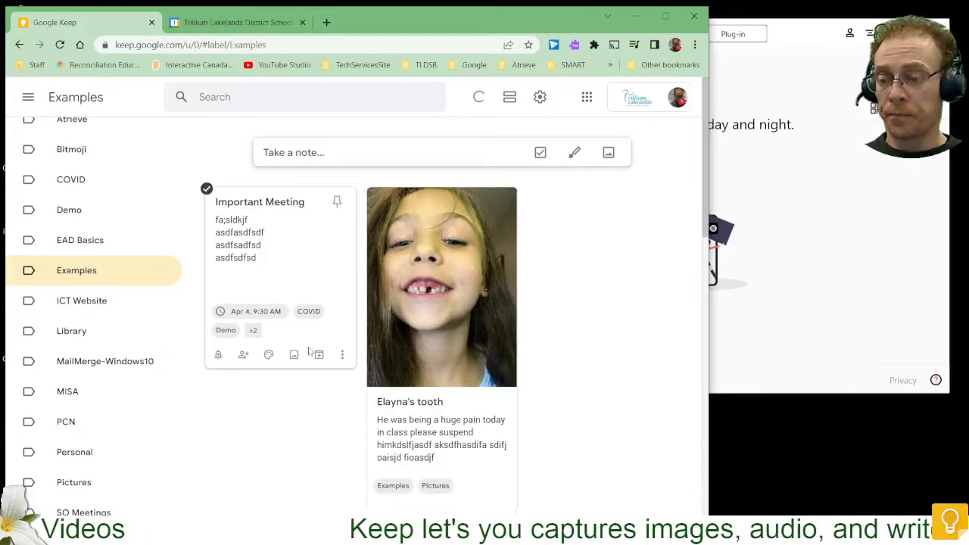
# Step: Go to the Demo notes through the Important Meeting note's label, and place the LetsView phone mirror beside the browser
pyautogui.click(249, 216)
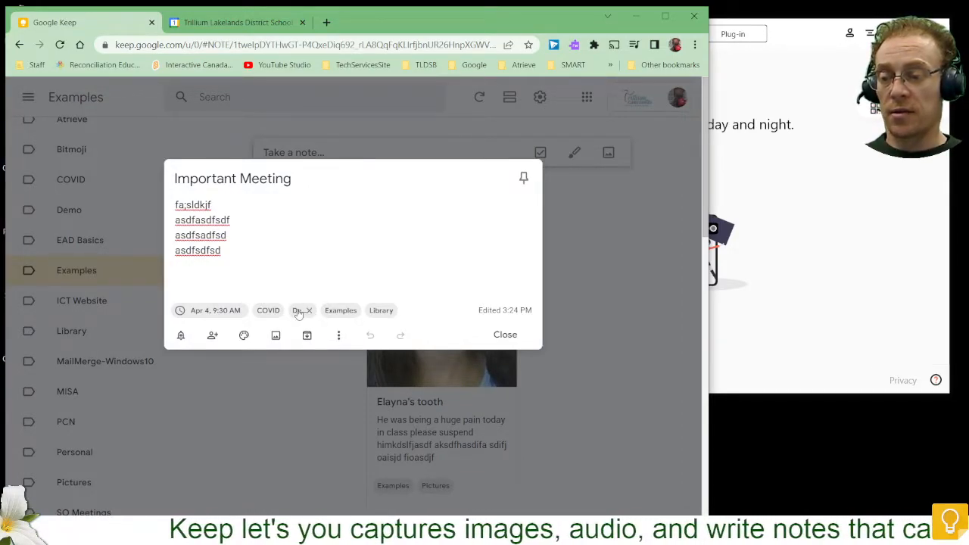
pyautogui.click(297, 310)
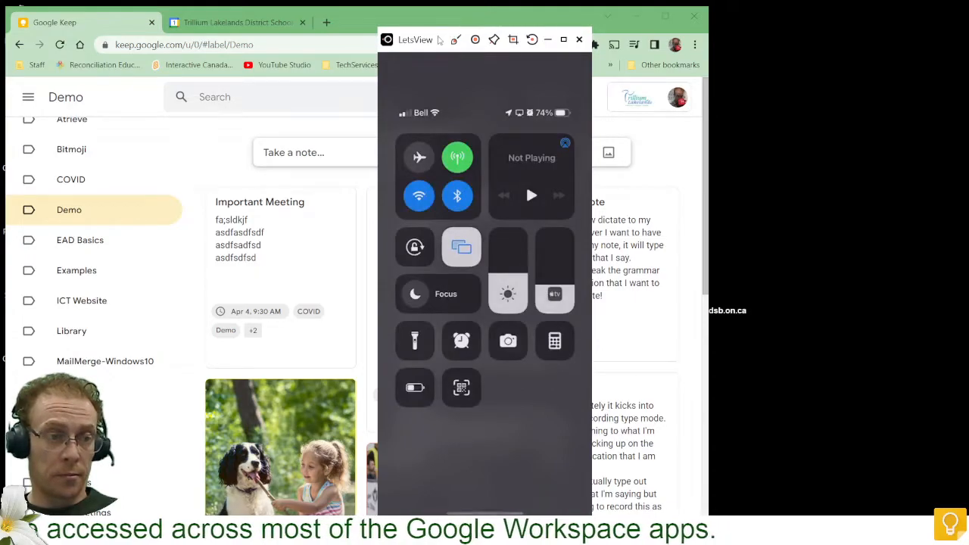
pyautogui.moveTo(438, 40); pyautogui.dragTo(772, 19)
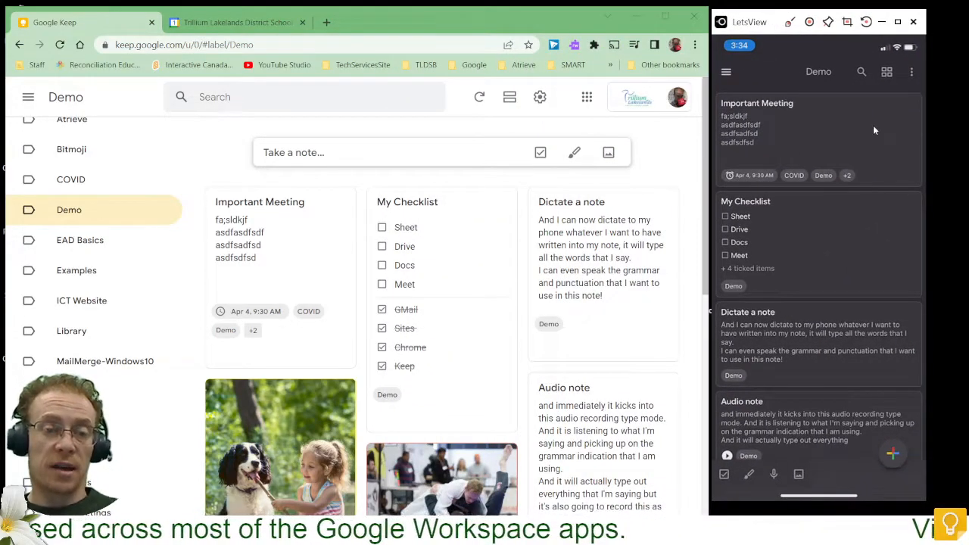